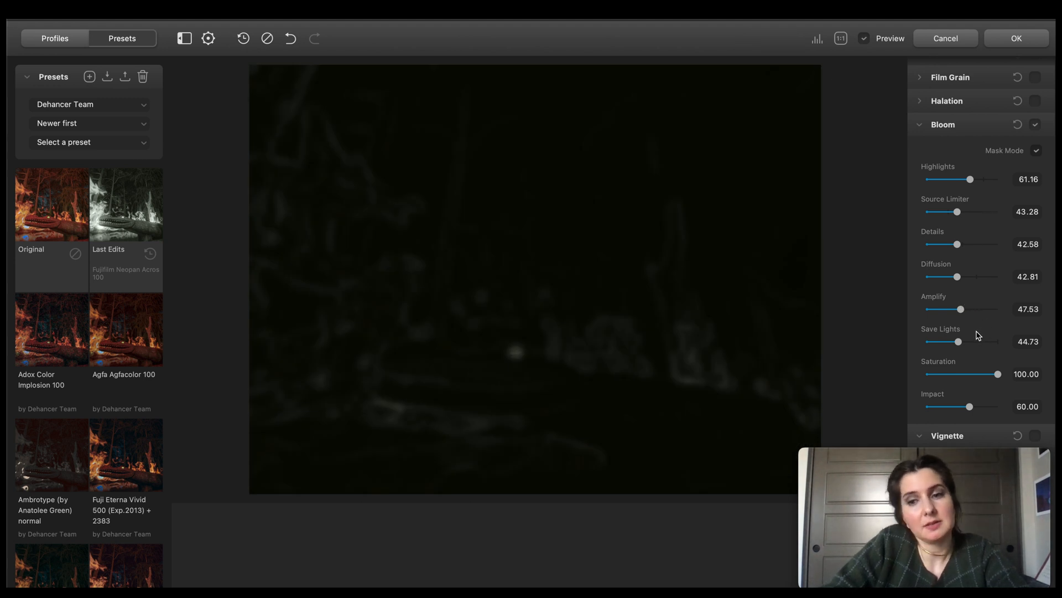
# - Turn off the Bloom mask view and set the Bloom's Save Lights to 71.86
pyautogui.click(934, 341)
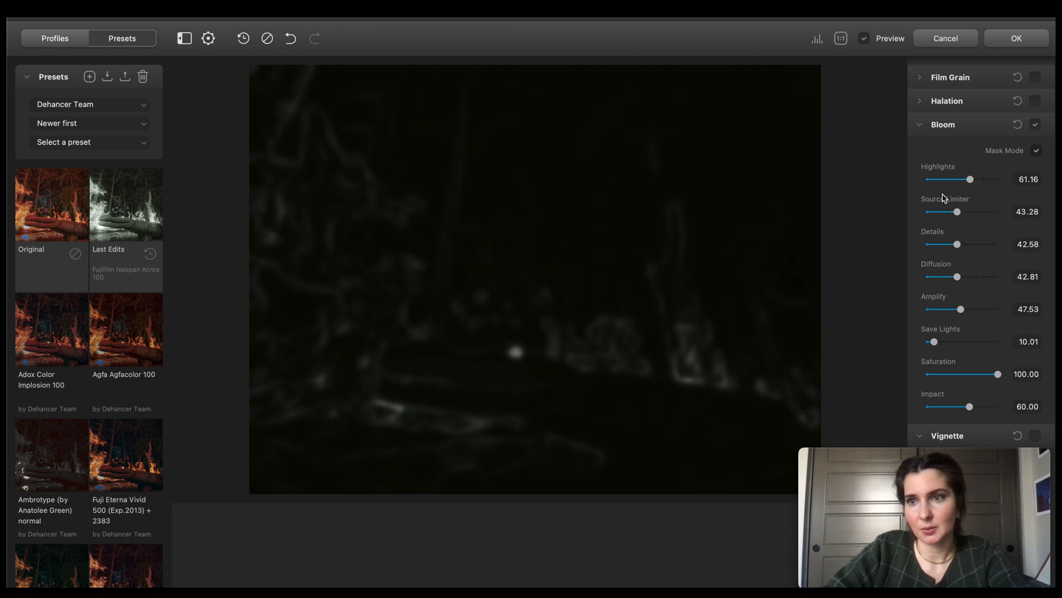
pyautogui.click(1037, 151)
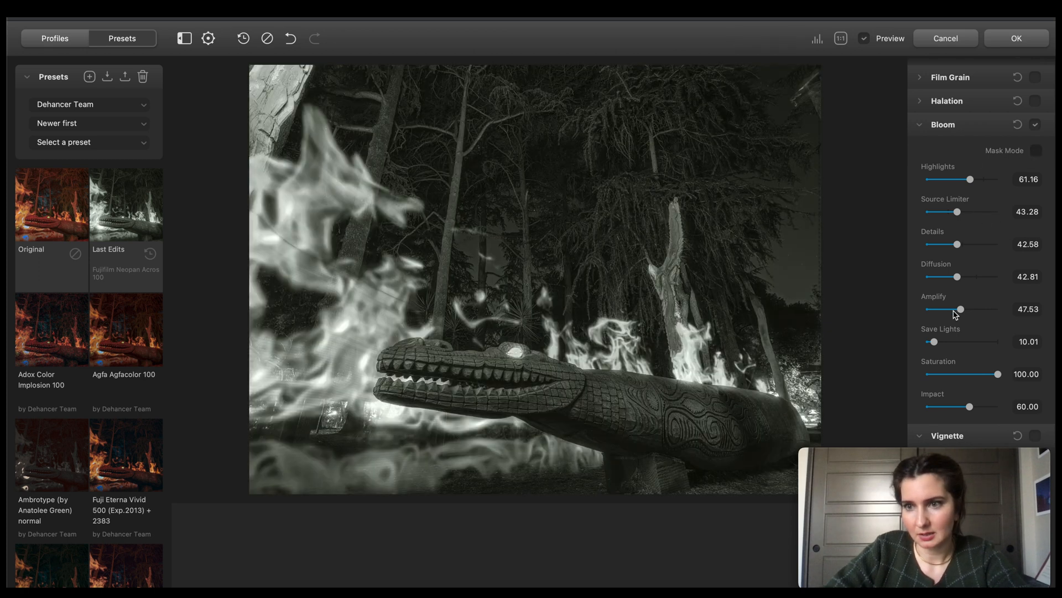
pyautogui.click(978, 342)
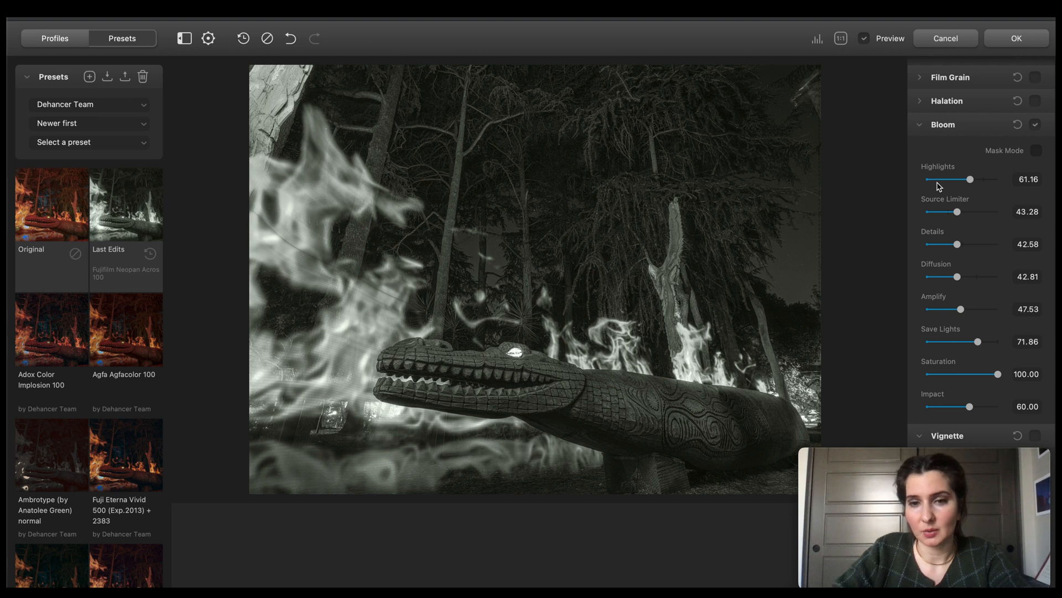
# - Set the Bloom's Highlights to 72.44 and its Source Limiter to 44.33
pyautogui.click(978, 179)
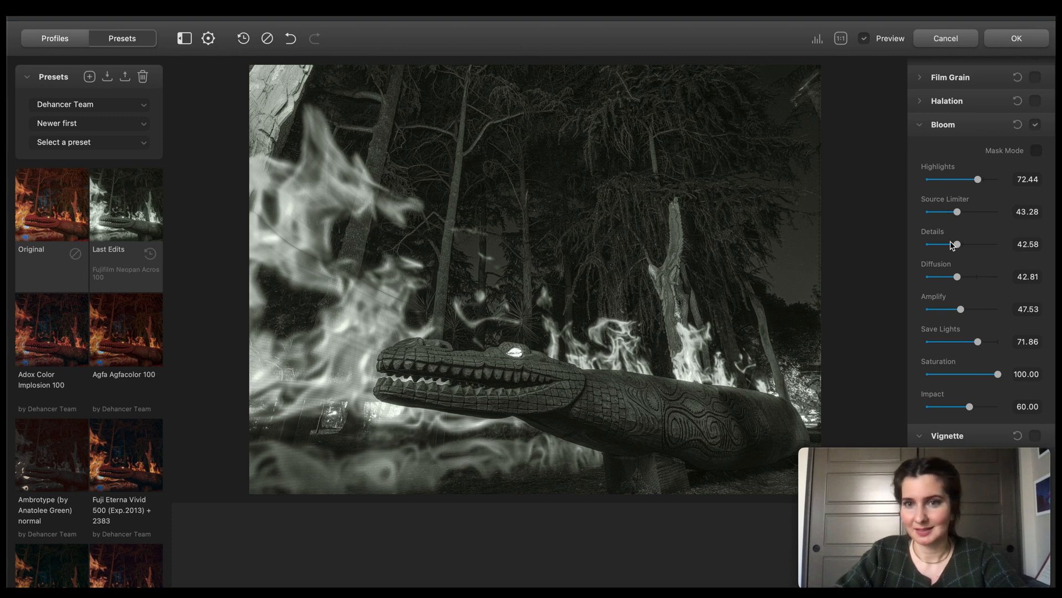
pyautogui.moveTo(957, 212); pyautogui.dragTo(960, 214)
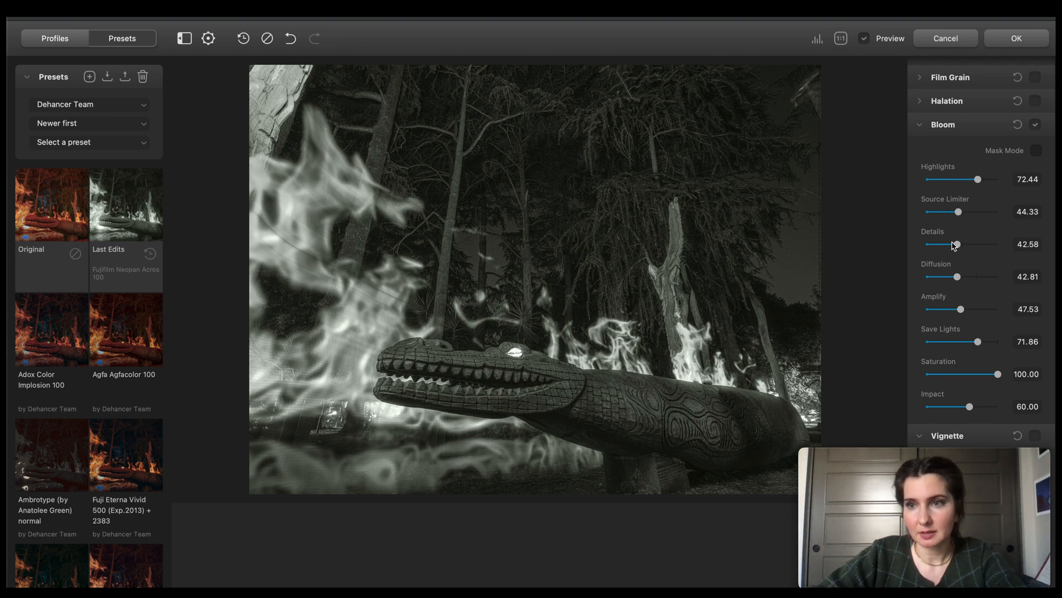
# - Compare the Bloom's Details at 82.74 and at 0 on the enlarged crocodile head and flames
pyautogui.click(986, 244)
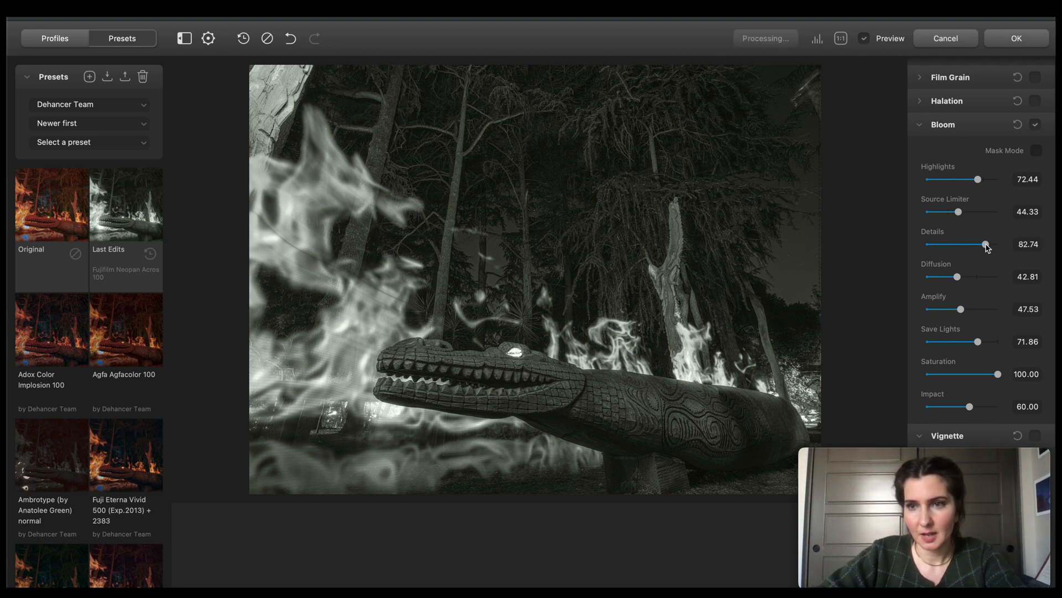
pyautogui.click(612, 333)
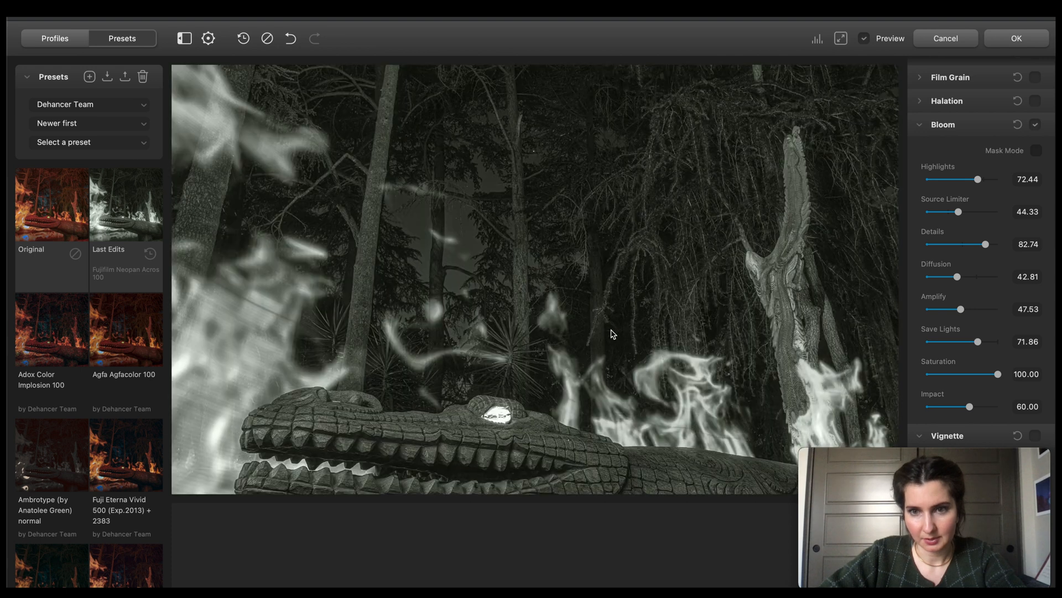
pyautogui.moveTo(598, 244); pyautogui.dragTo(576, 191)
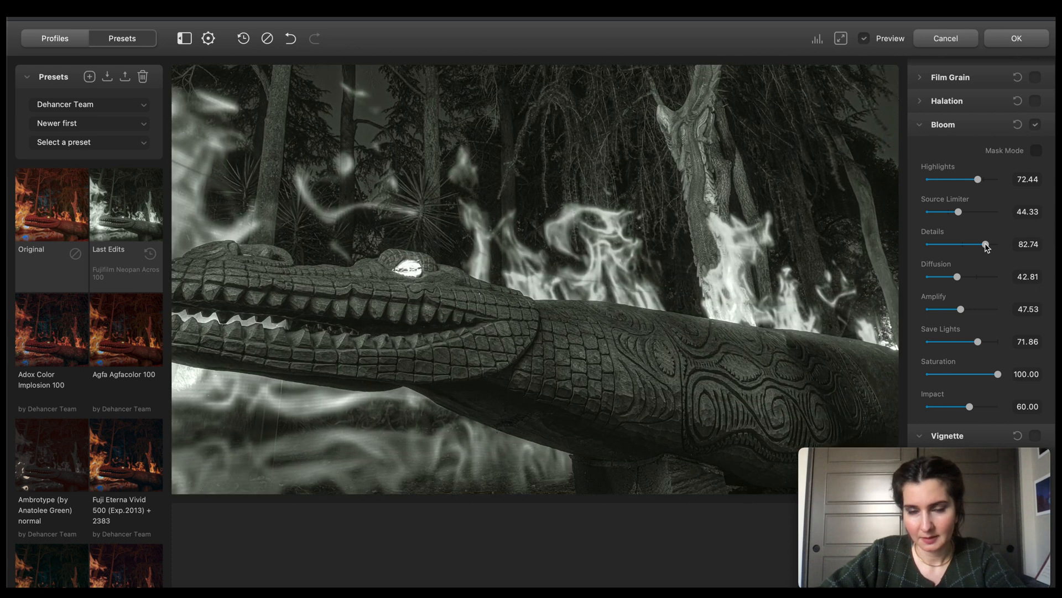
pyautogui.click(988, 244)
pyautogui.moveTo(988, 244); pyautogui.dragTo(925, 244)
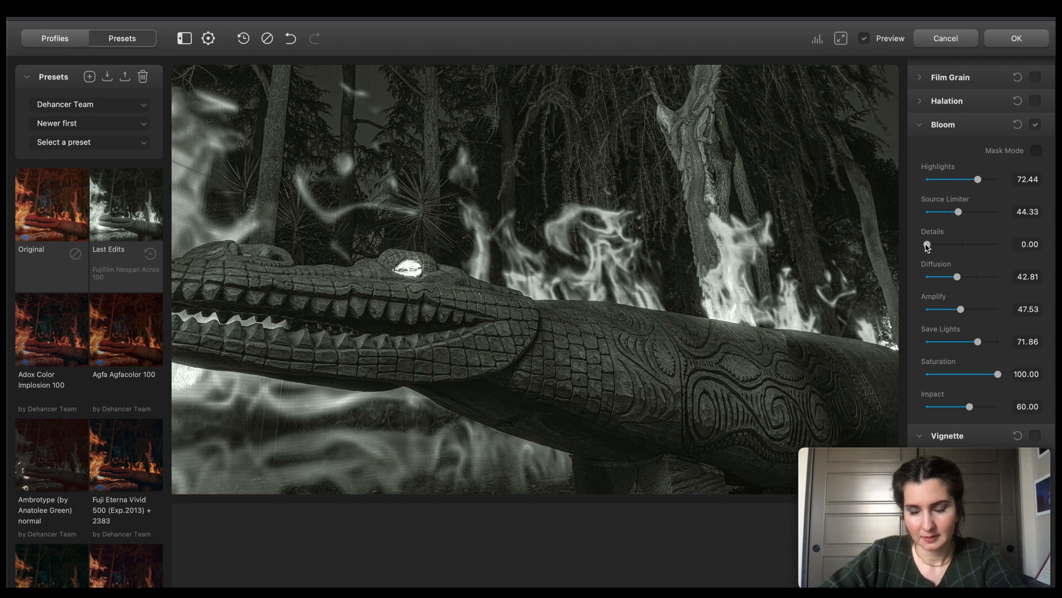
# - Try the Bloom with Details at 23.56 and the Source Limiter at 66.70 and at 5.22
pyautogui.click(944, 213)
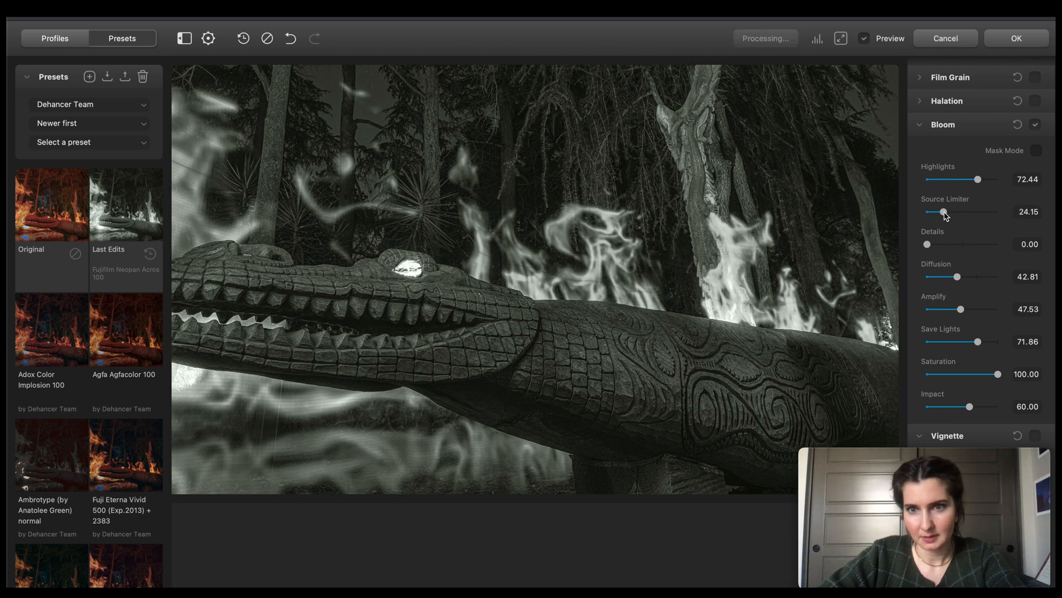
pyautogui.click(983, 244)
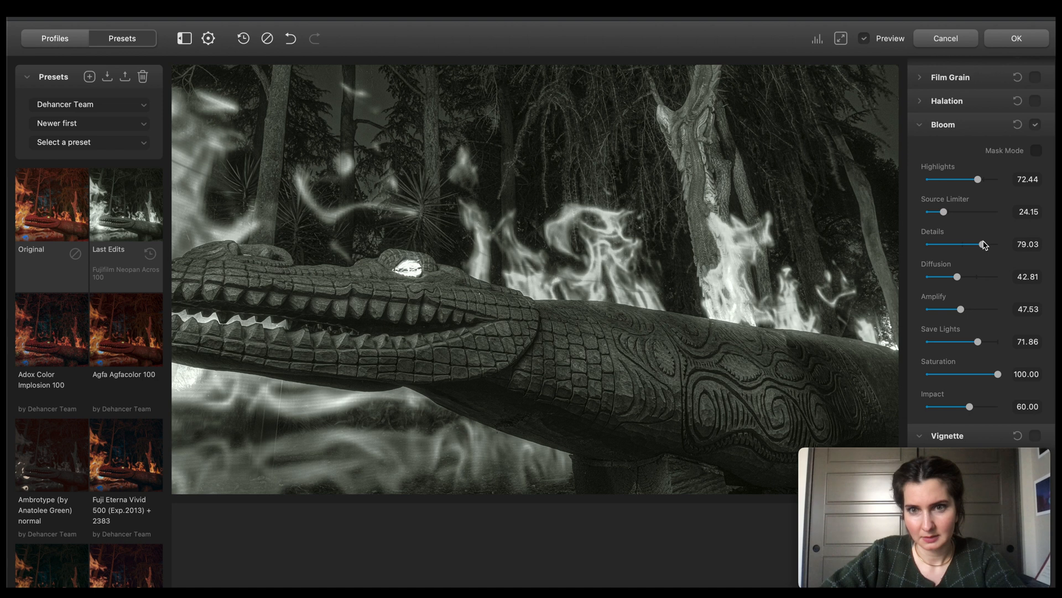
pyautogui.moveTo(984, 244); pyautogui.dragTo(943, 247)
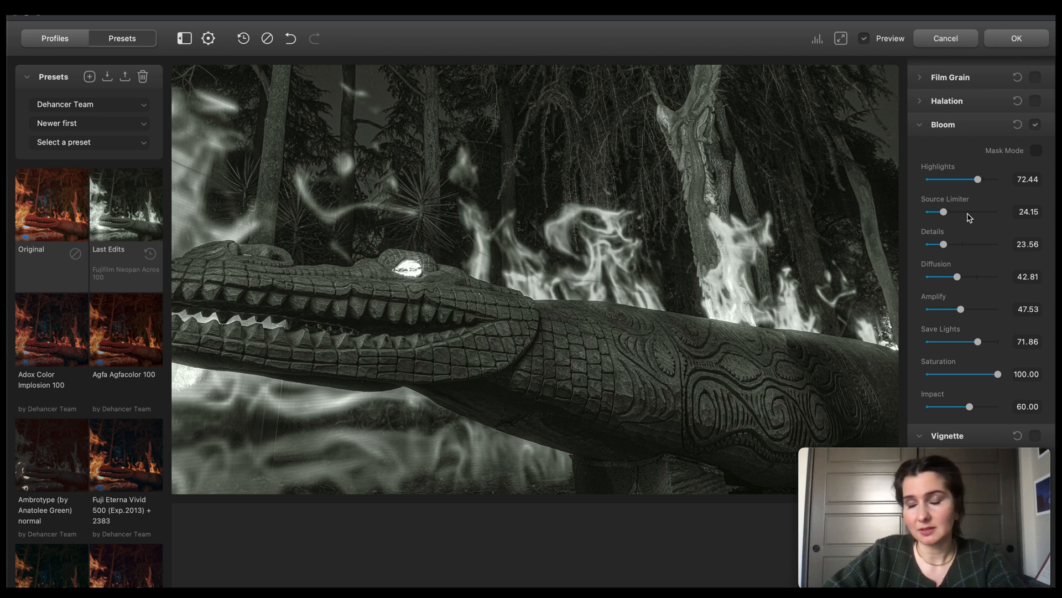
pyautogui.moveTo(968, 212); pyautogui.dragTo(938, 212)
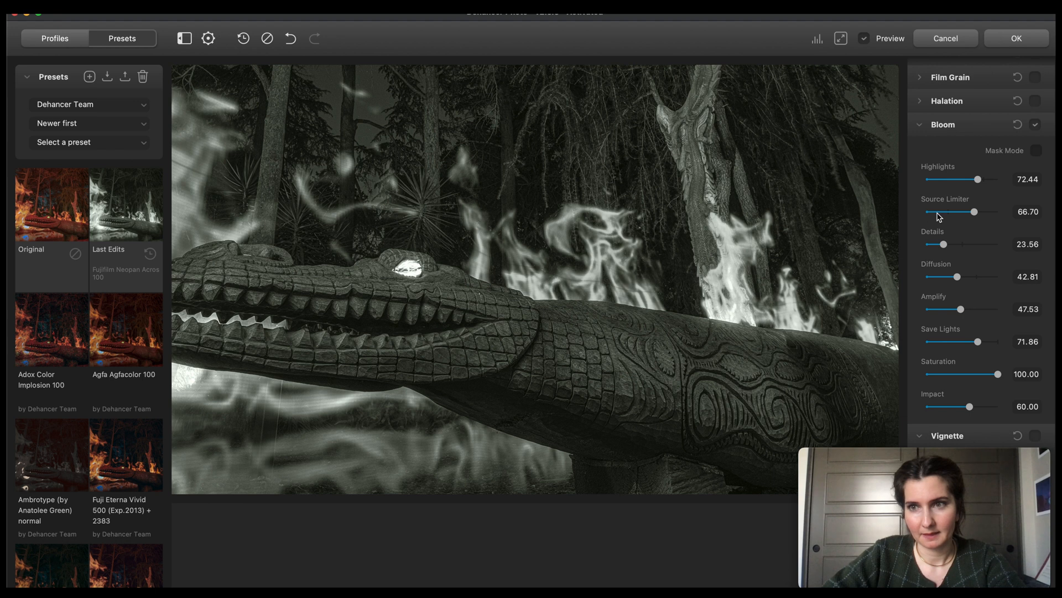
pyautogui.click(992, 214)
pyautogui.moveTo(993, 215); pyautogui.dragTo(933, 215)
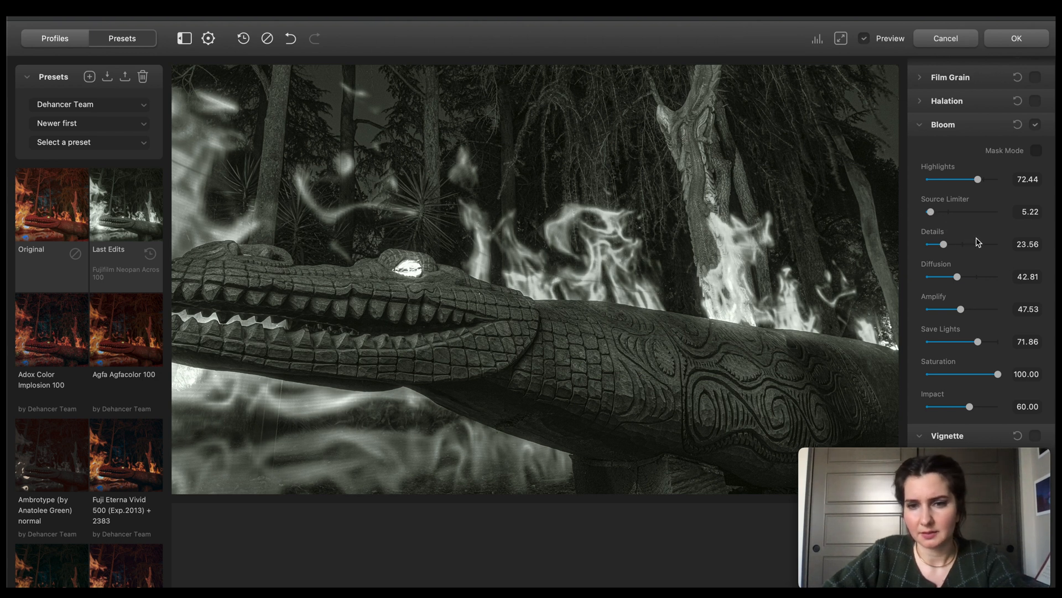
# - Set the Bloom's Details to 51.68 and its Source Limiter to 17.74
pyautogui.click(957, 213)
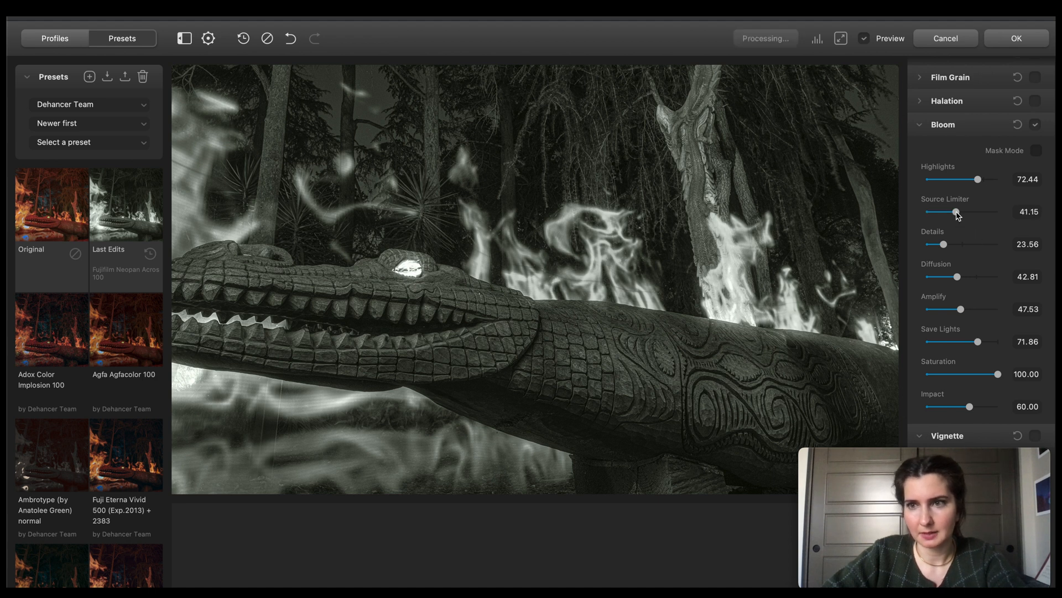
pyautogui.click(964, 244)
pyautogui.click(964, 244)
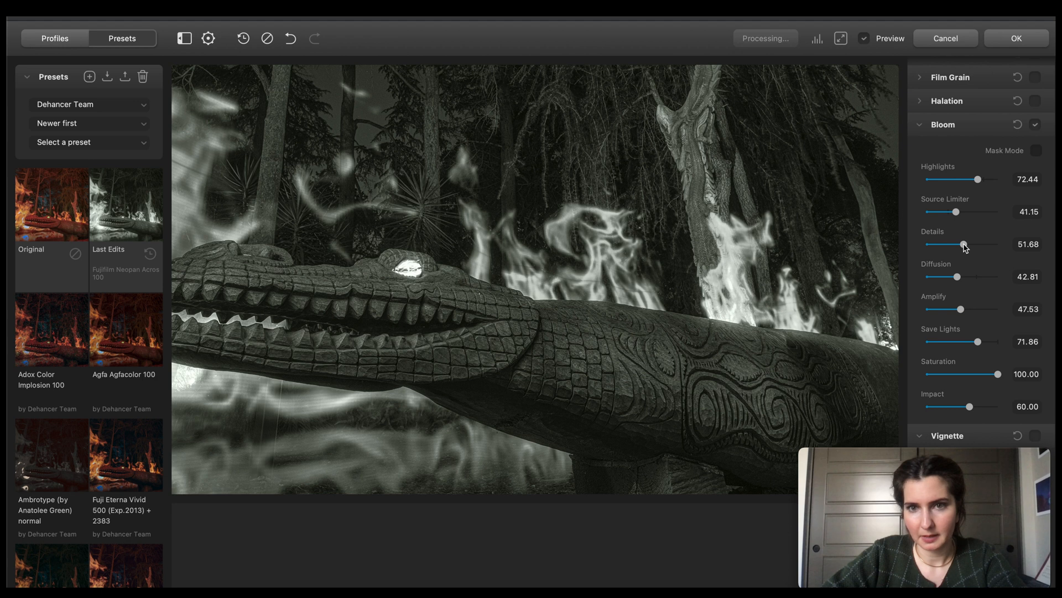
pyautogui.moveTo(957, 212); pyautogui.dragTo(940, 213)
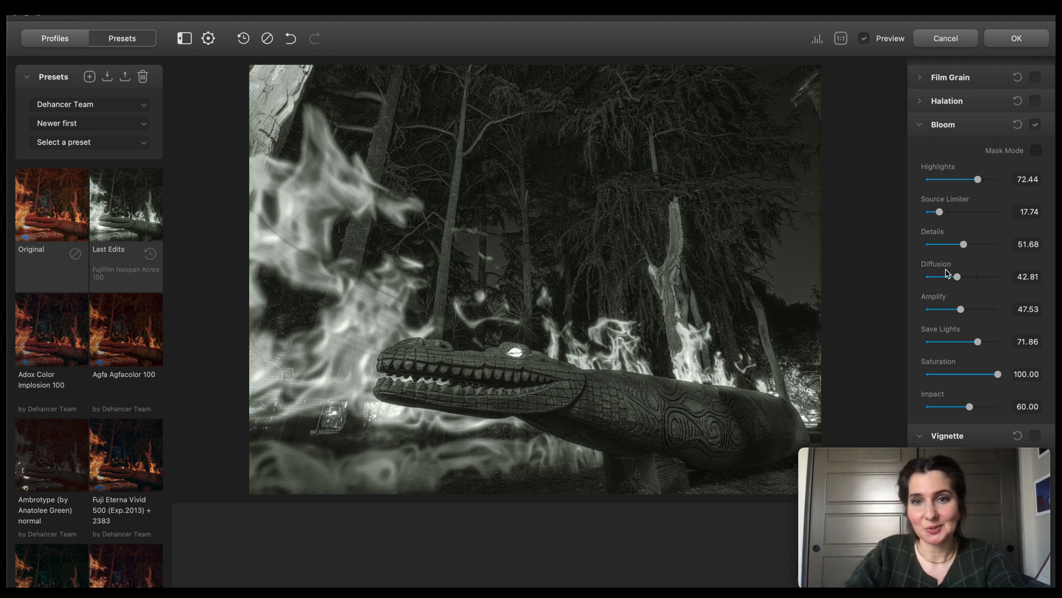
# - Set the Bloom's Diffusion to 63.76, judging the glow on the enlarged crocodile and flames
pyautogui.click(974, 276)
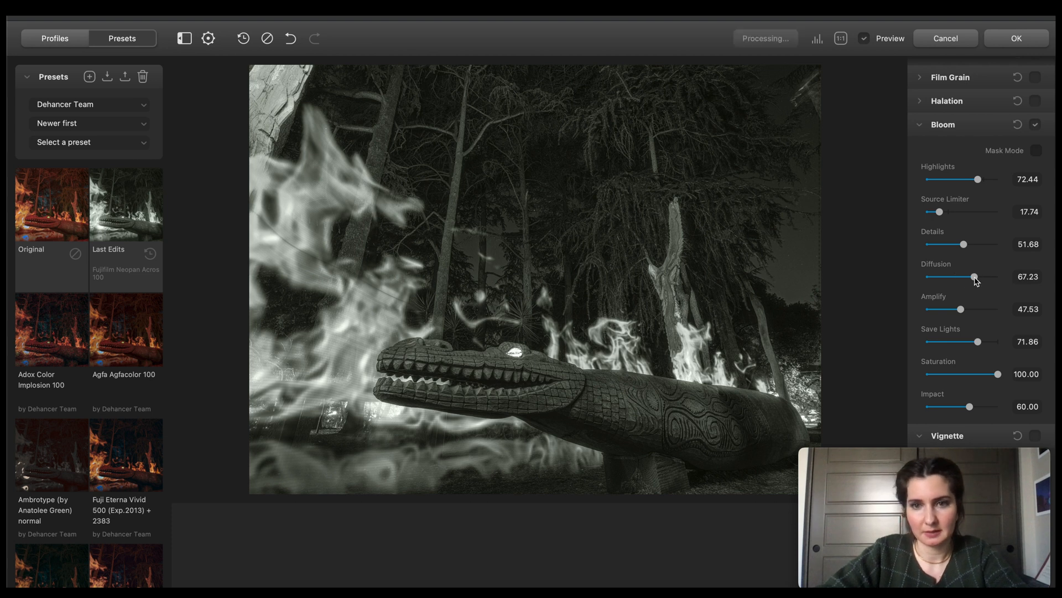
pyautogui.click(610, 330)
pyautogui.moveTo(635, 317); pyautogui.dragTo(596, 239)
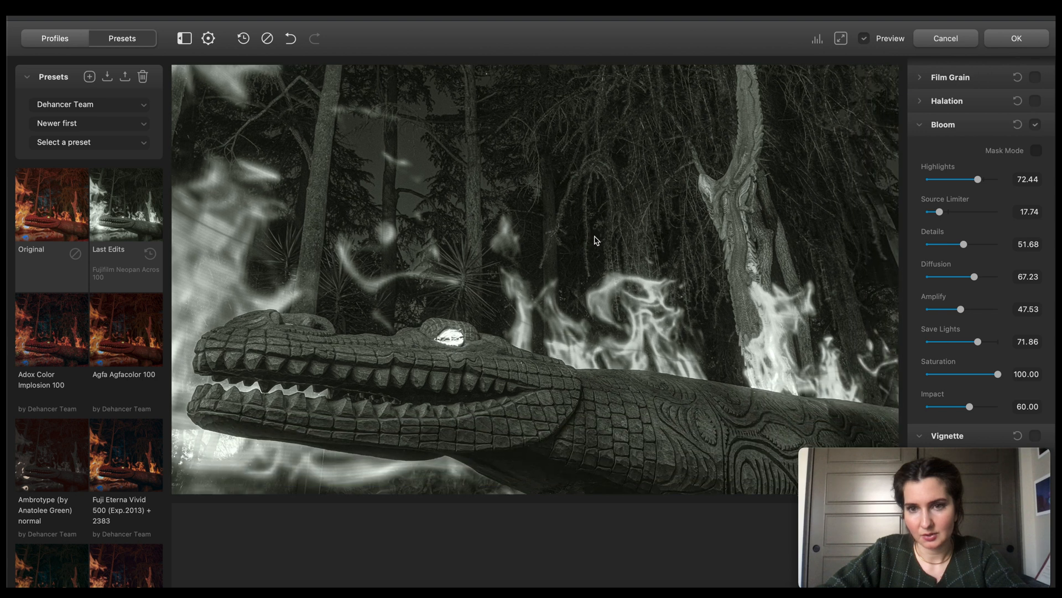
pyautogui.moveTo(945, 282); pyautogui.dragTo(974, 281)
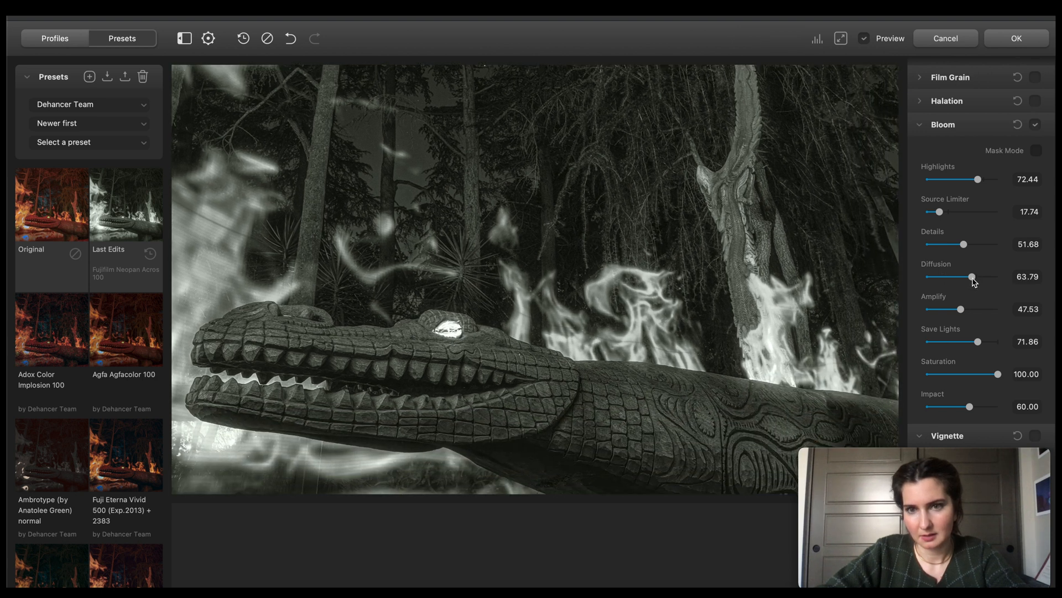
pyautogui.moveTo(974, 282)
pyautogui.mouseDown()
pyautogui.moveTo(1000, 281)
pyautogui.moveTo(935, 280)
pyautogui.moveTo(972, 280)
pyautogui.mouseUp()
pyautogui.click(622, 271)
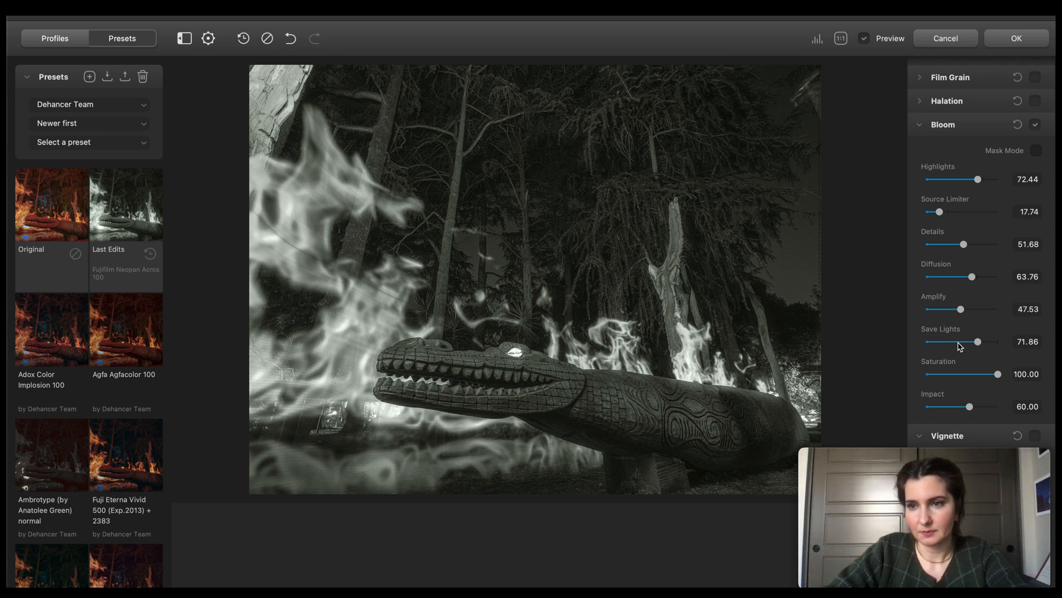
# - Compare low and medium Save Lights values for the Bloom and set it to 44.15
pyautogui.click(959, 342)
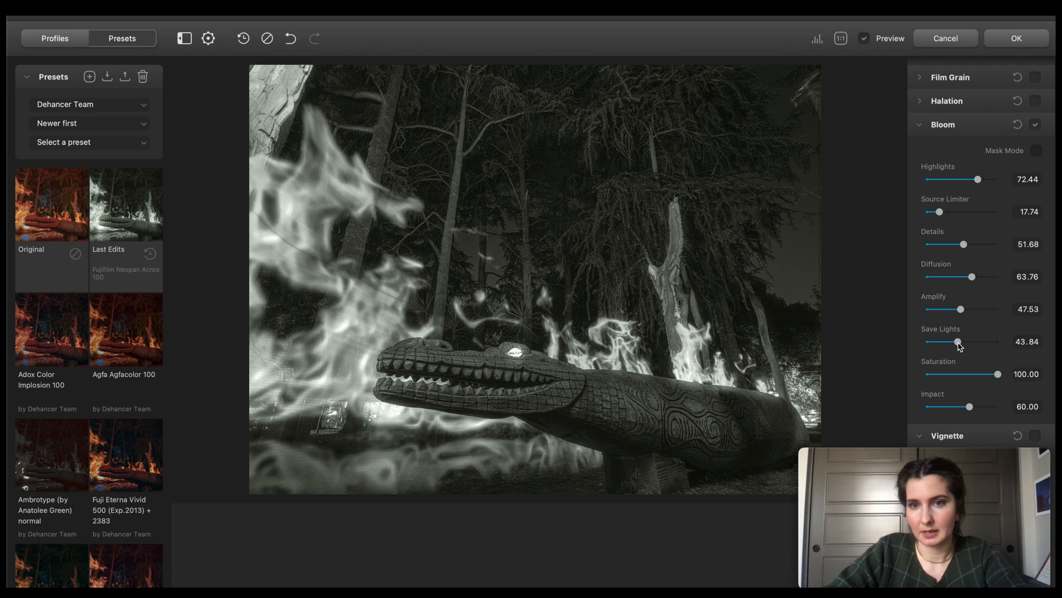
pyautogui.click(931, 342)
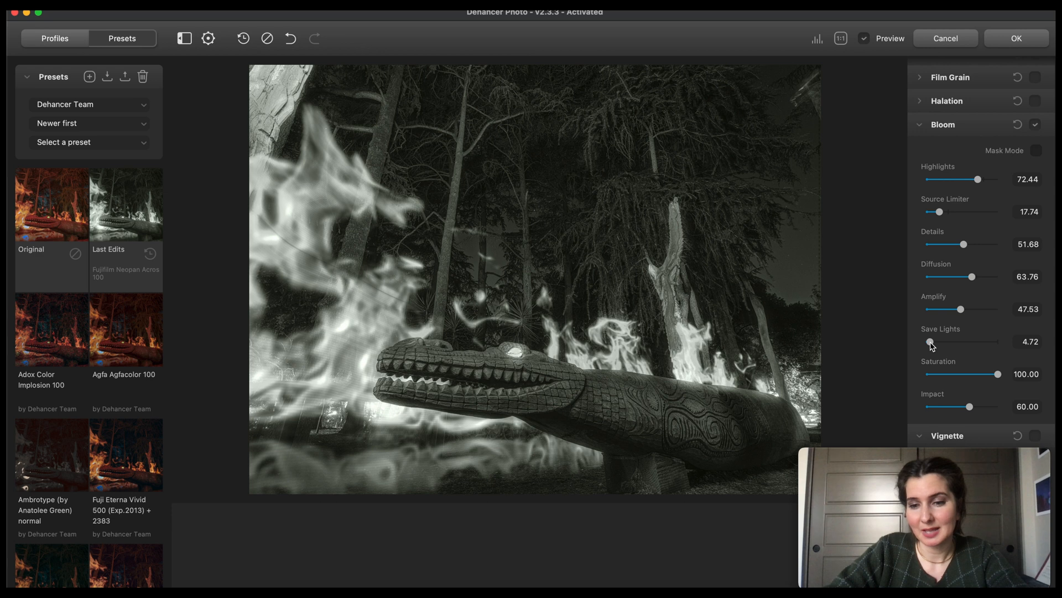
pyautogui.click(952, 343)
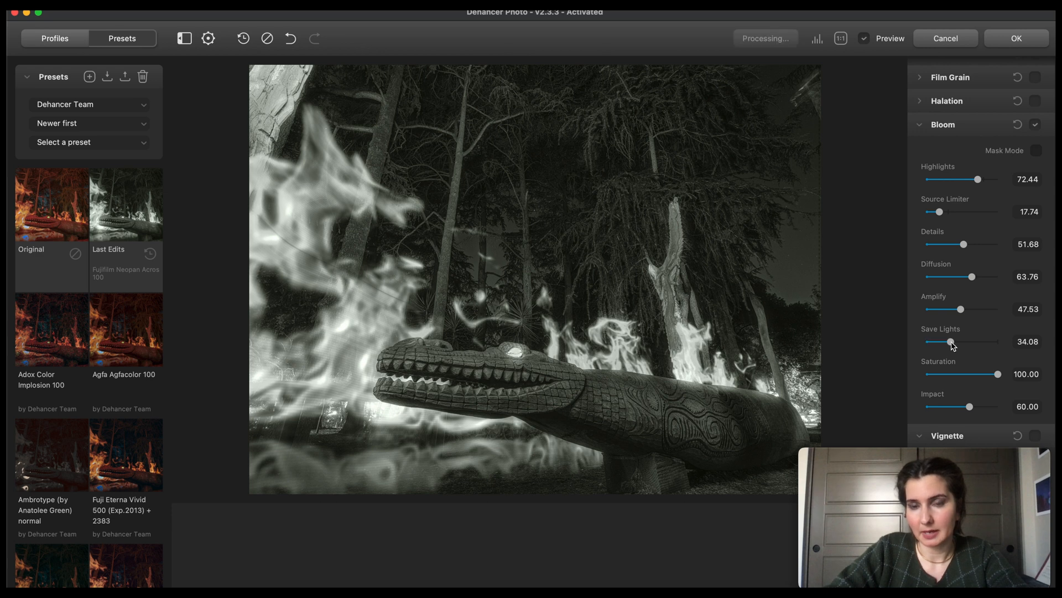
pyautogui.click(958, 343)
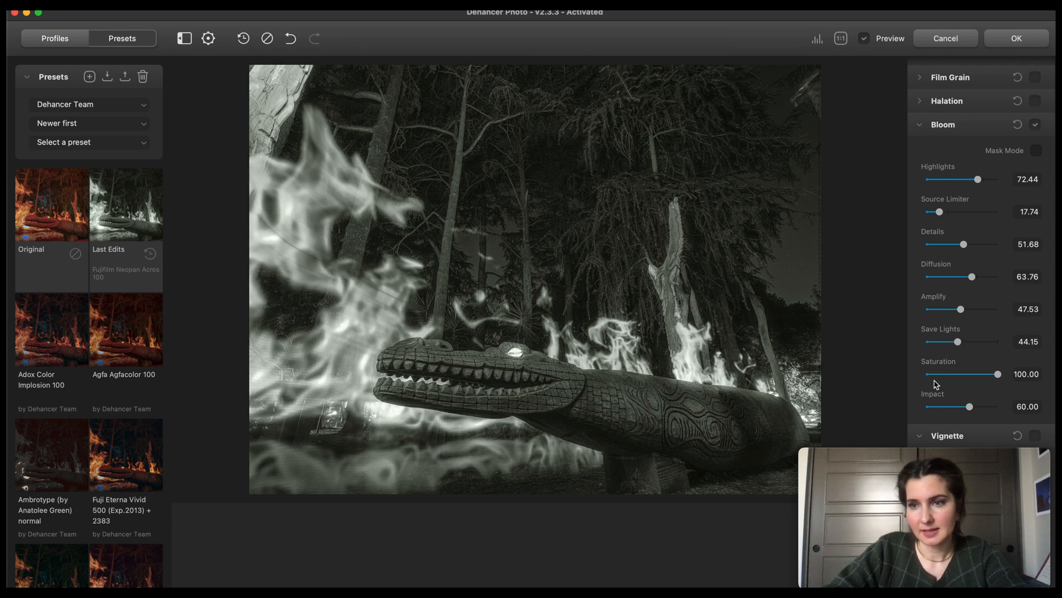